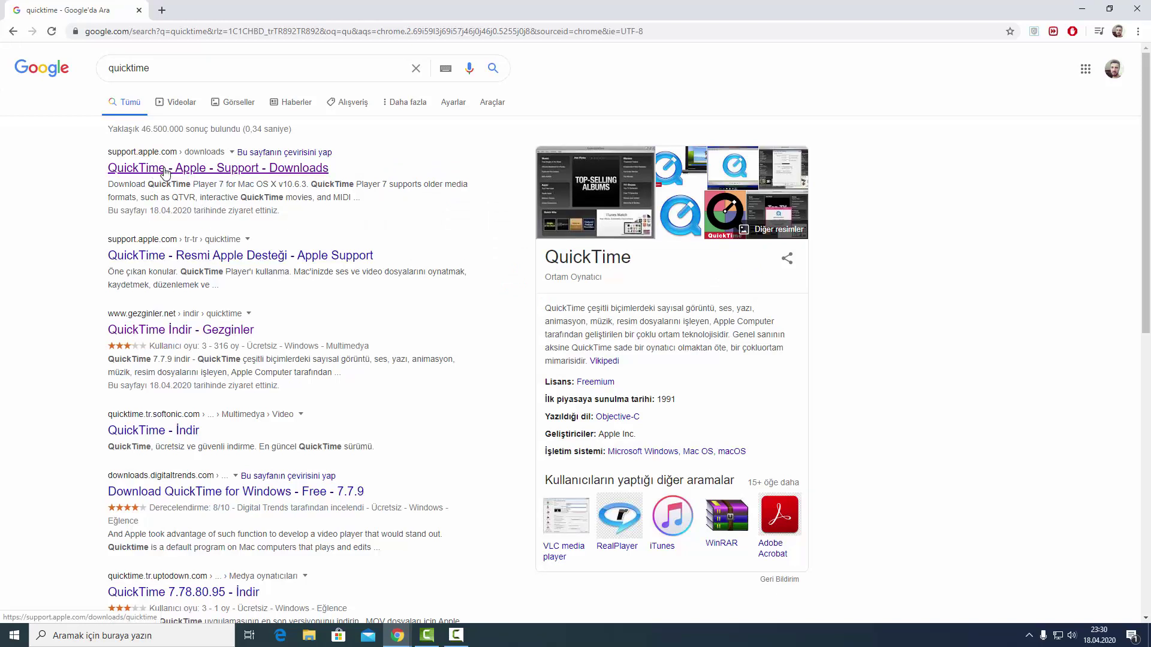
- Download QuickTime 7.7.9 for Windows from Apple's QuickTime support downloads page
{"action": "left_click", "coordinate": [166, 170]}
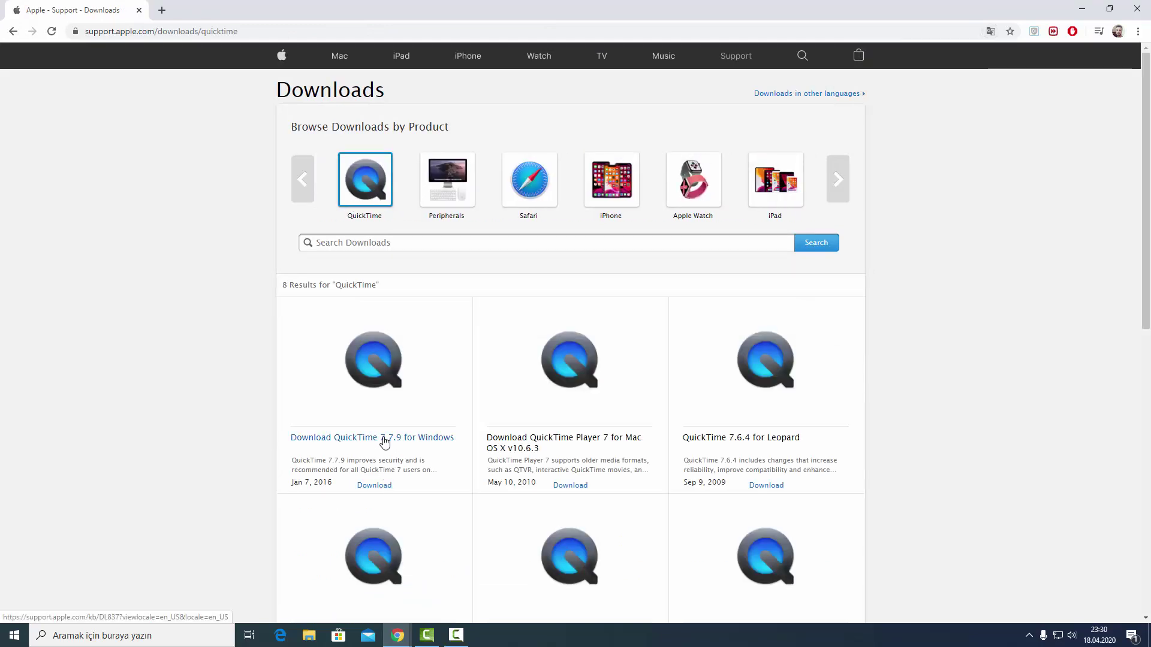
{"action": "left_click", "coordinate": [384, 442]}
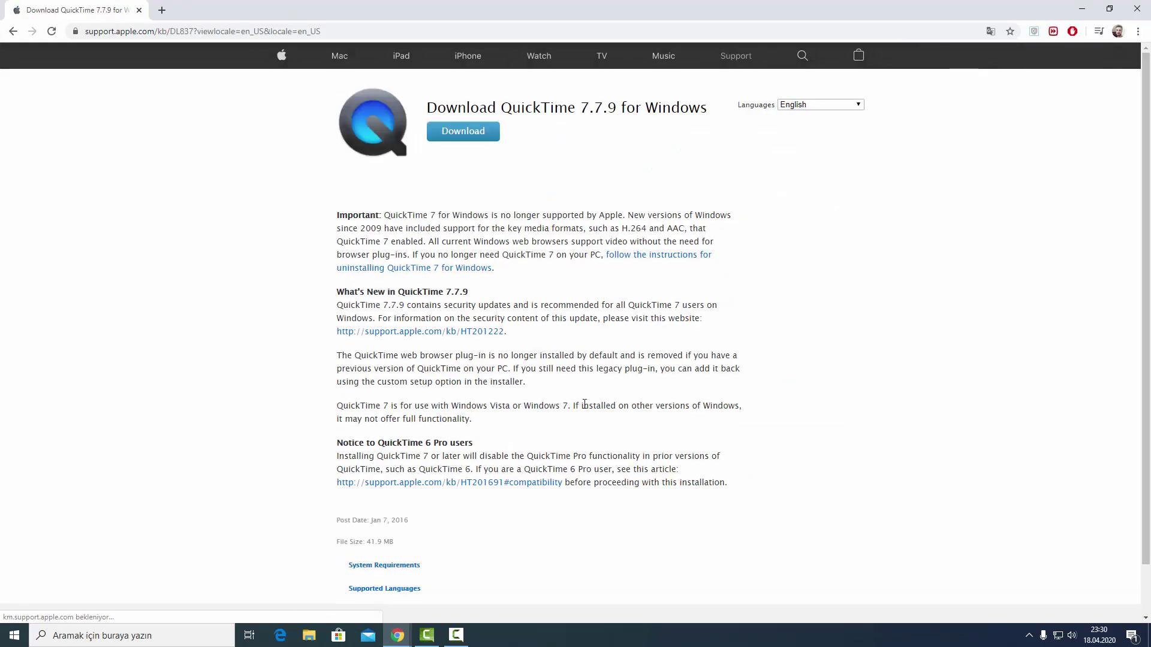
{"action": "left_click", "coordinate": [469, 137]}
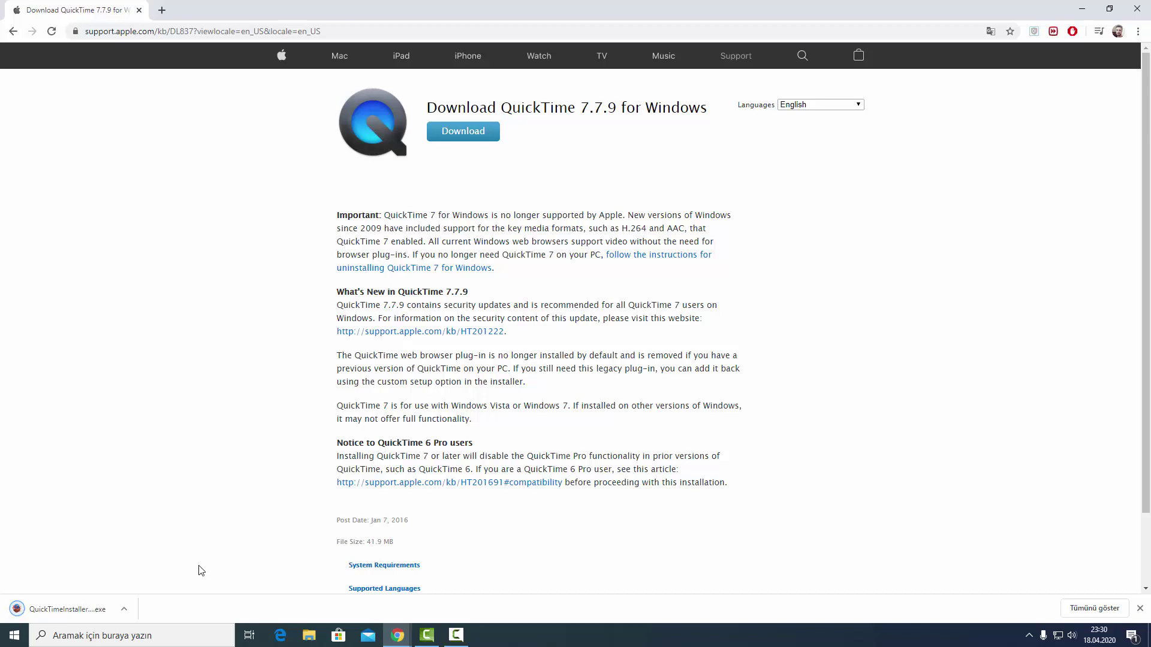
- In File Explorer, extract QuickTimeInstaller from Downloads into its own QuickTimeInstaller folder, overwrite all existing files, and open that folder
{"action": "left_click", "coordinate": [123, 608]}
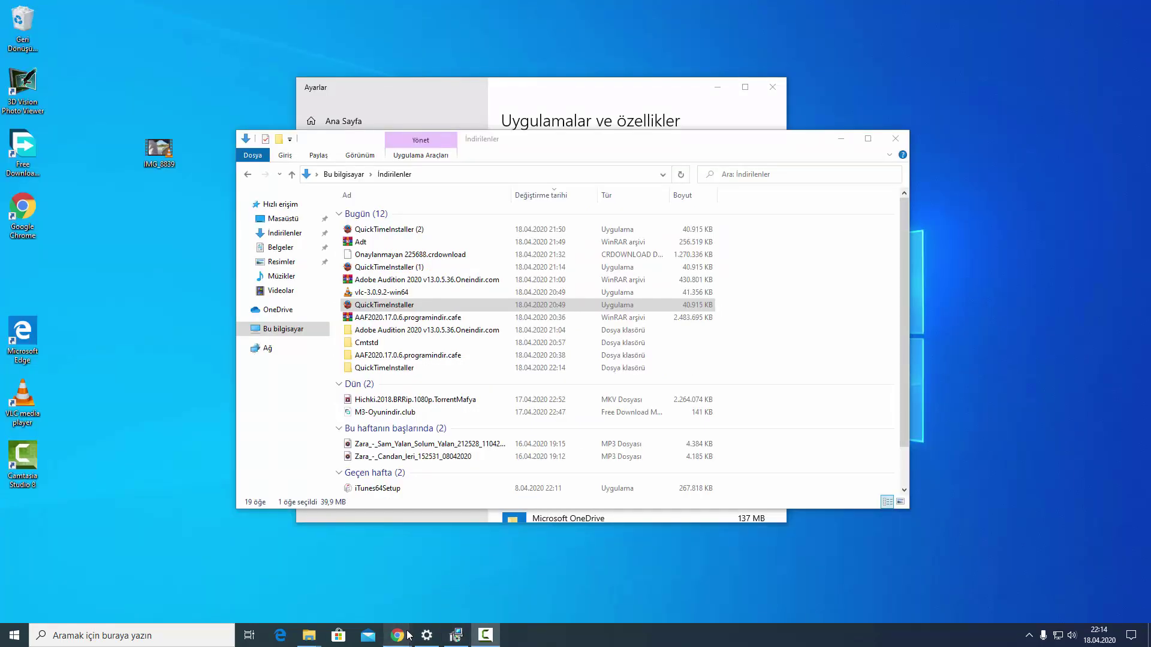
{"action": "mouse_move", "coordinate": [310, 641]}
{"action": "left_click", "coordinate": [262, 591]}
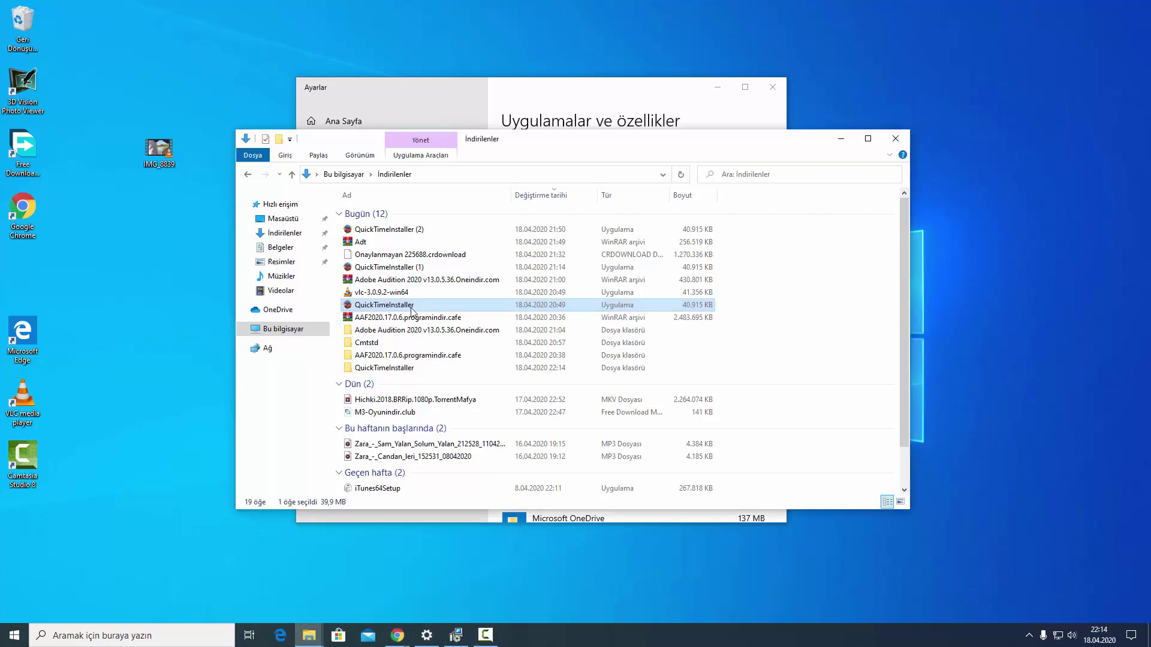
{"action": "right_click", "coordinate": [400, 310]}
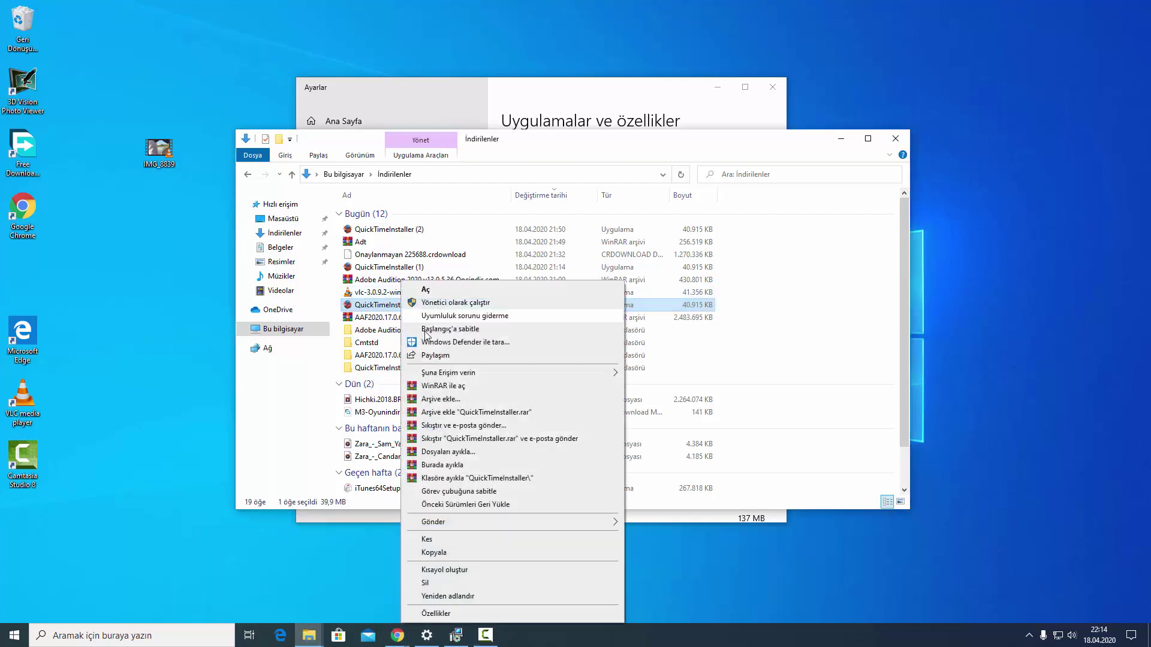
{"action": "left_click", "coordinate": [492, 484]}
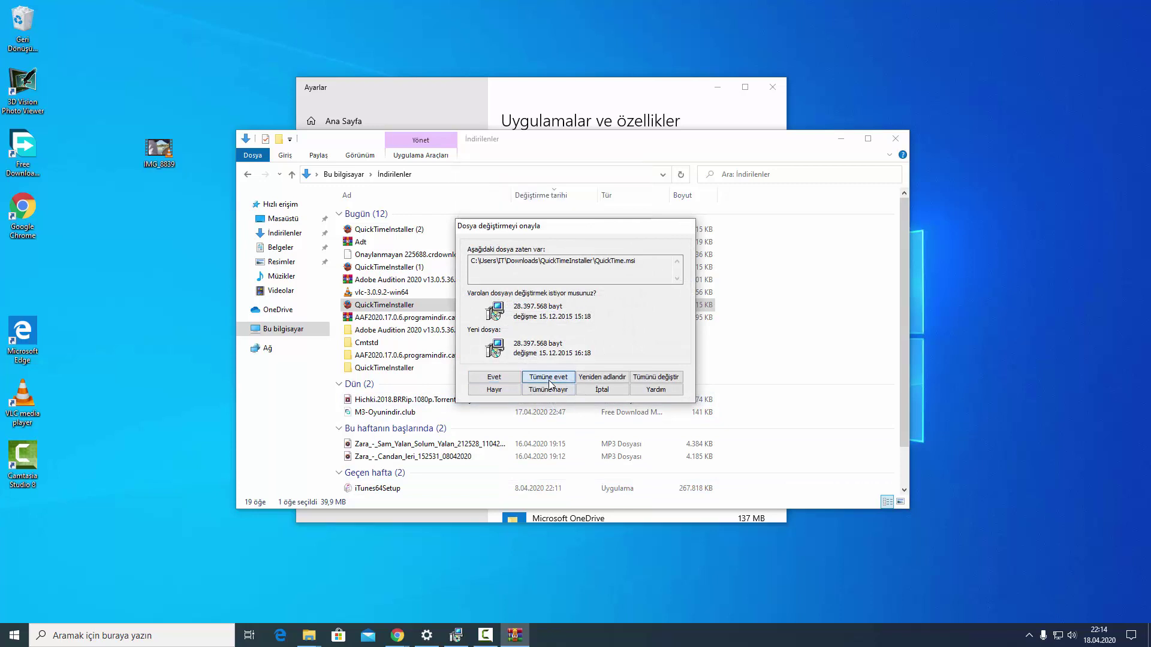
{"action": "left_click", "coordinate": [547, 376]}
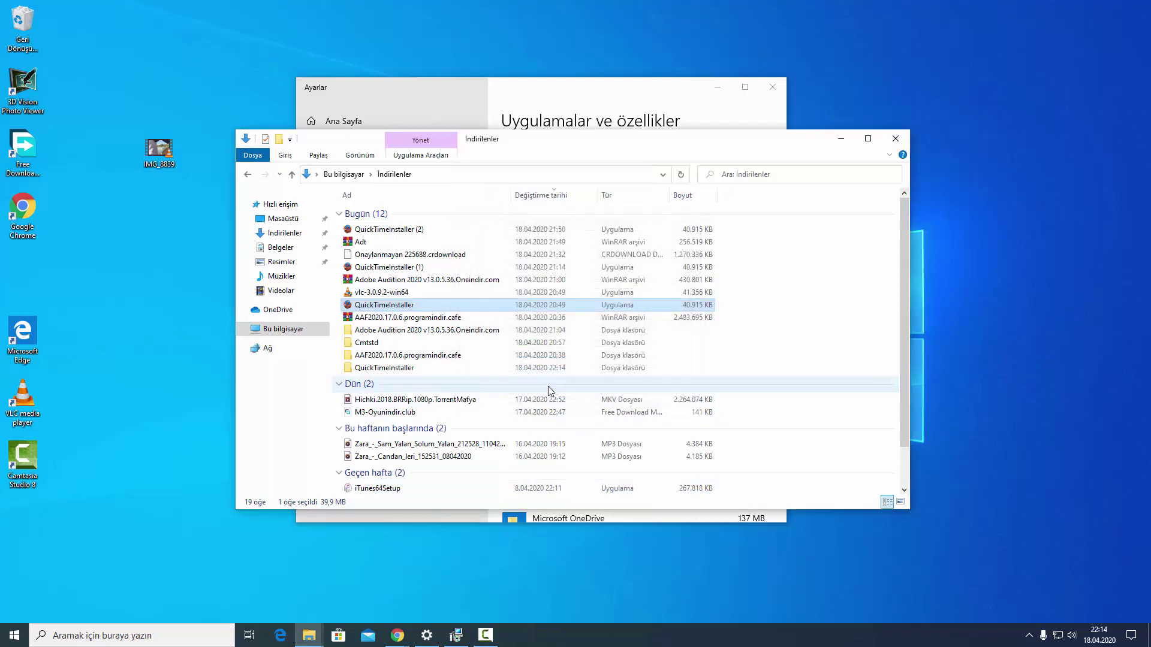
{"action": "double_click", "coordinate": [388, 369]}
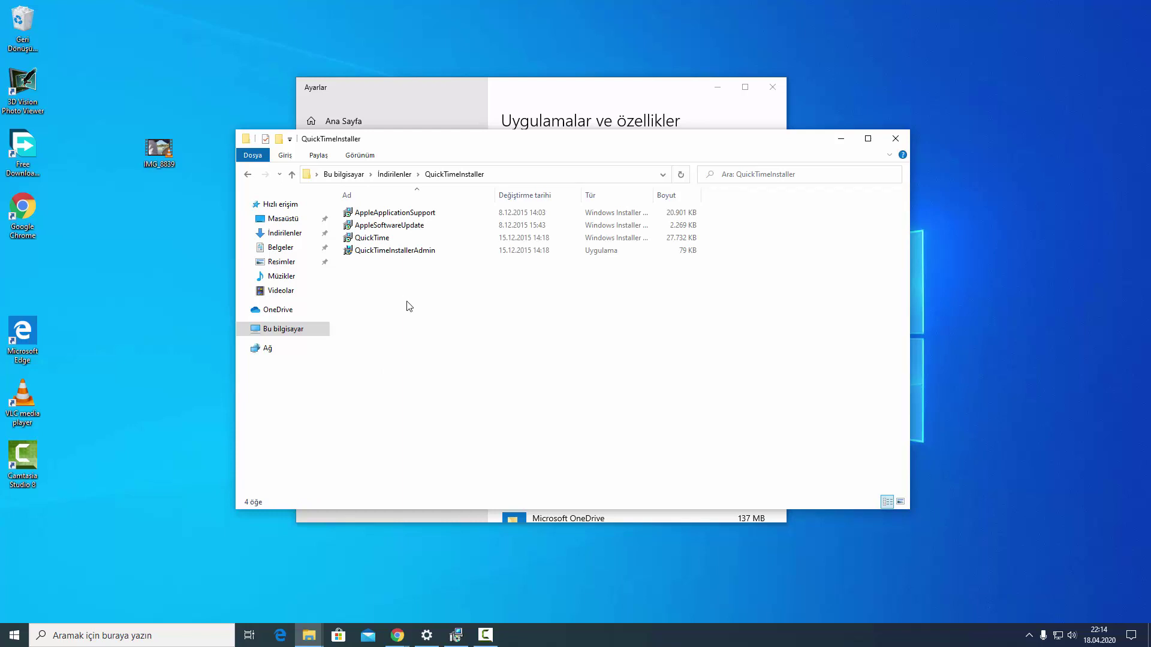
- Try to install QuickTime 7 from the extracted QuickTime package with the Typical setup type
{"action": "left_click", "coordinate": [378, 238]}
{"action": "right_click", "coordinate": [381, 239]}
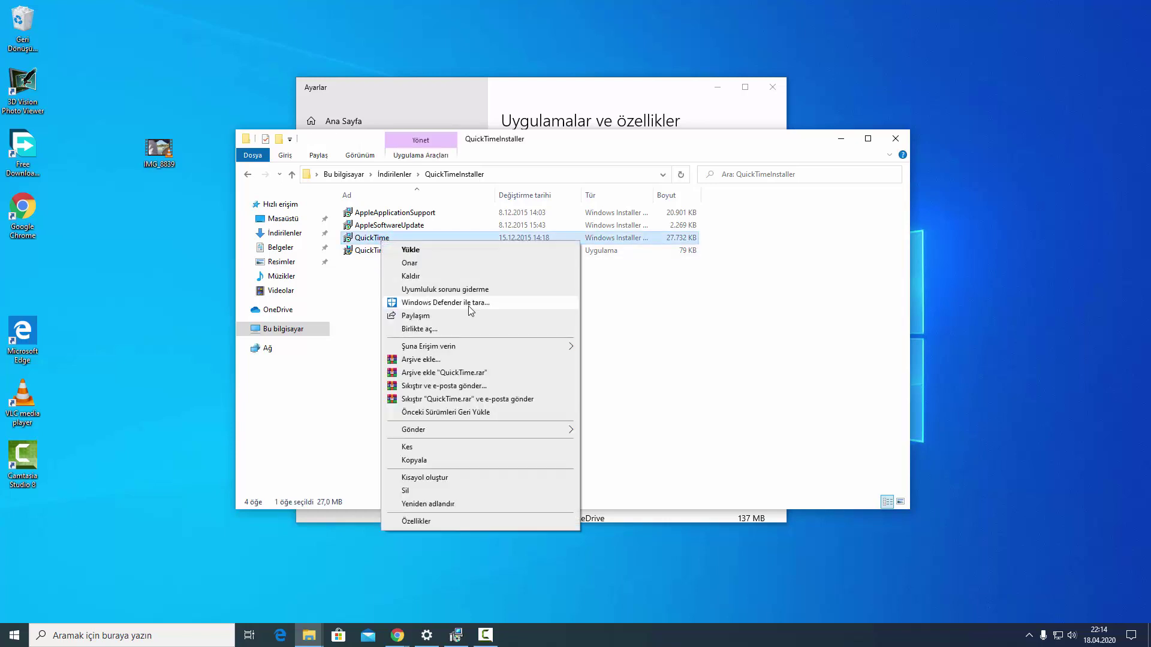
{"action": "left_click", "coordinate": [438, 251]}
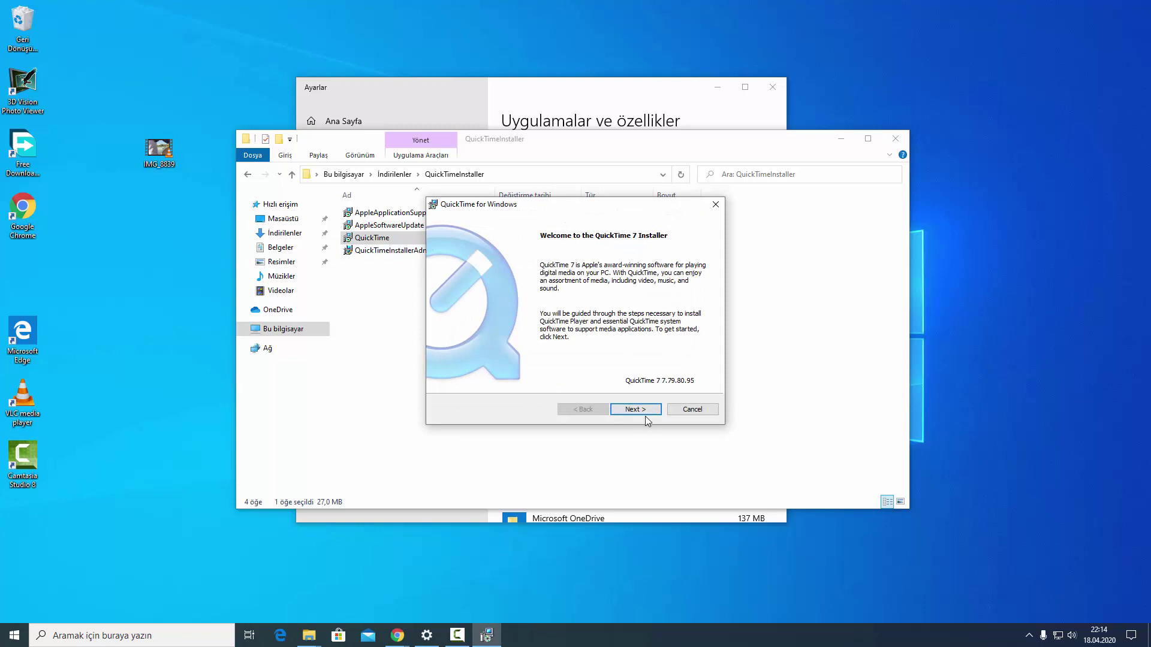
{"action": "left_click", "coordinate": [642, 414]}
{"action": "left_click", "coordinate": [641, 412]}
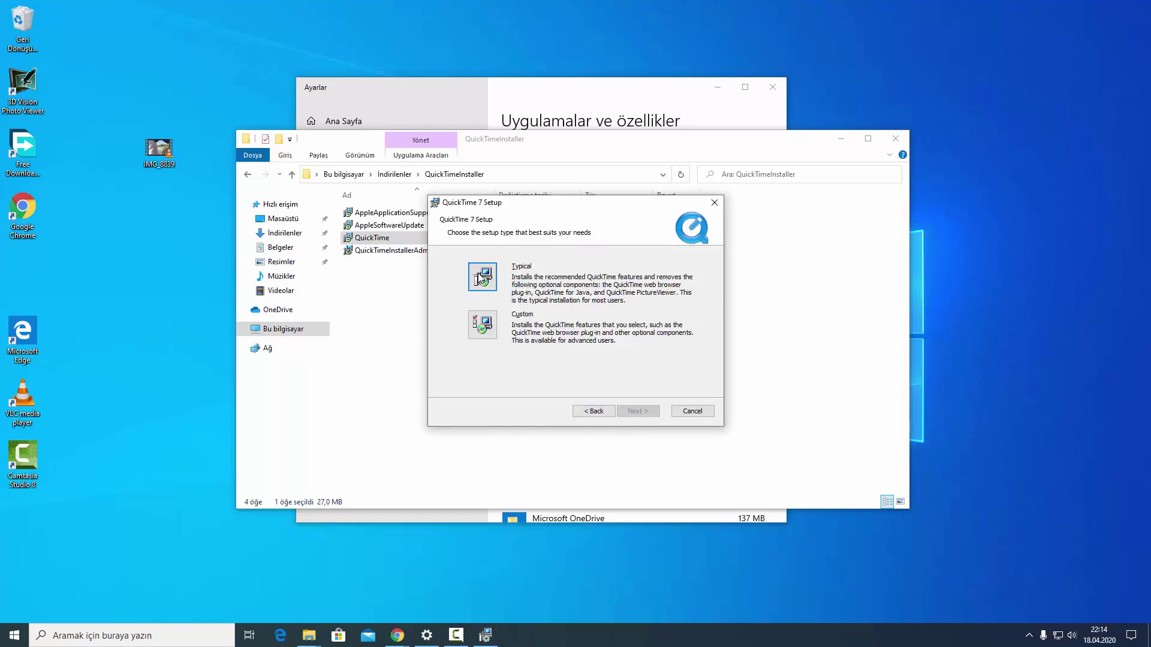
{"action": "left_click", "coordinate": [479, 277]}
{"action": "left_click", "coordinate": [641, 413]}
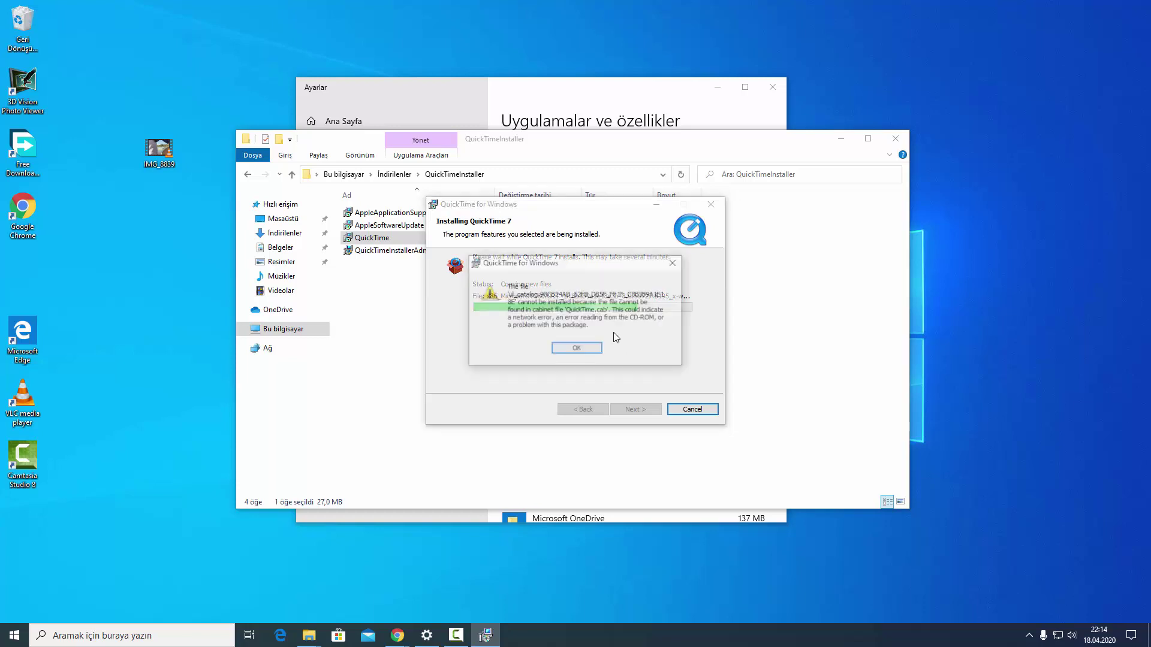
{"action": "left_click", "coordinate": [581, 351]}
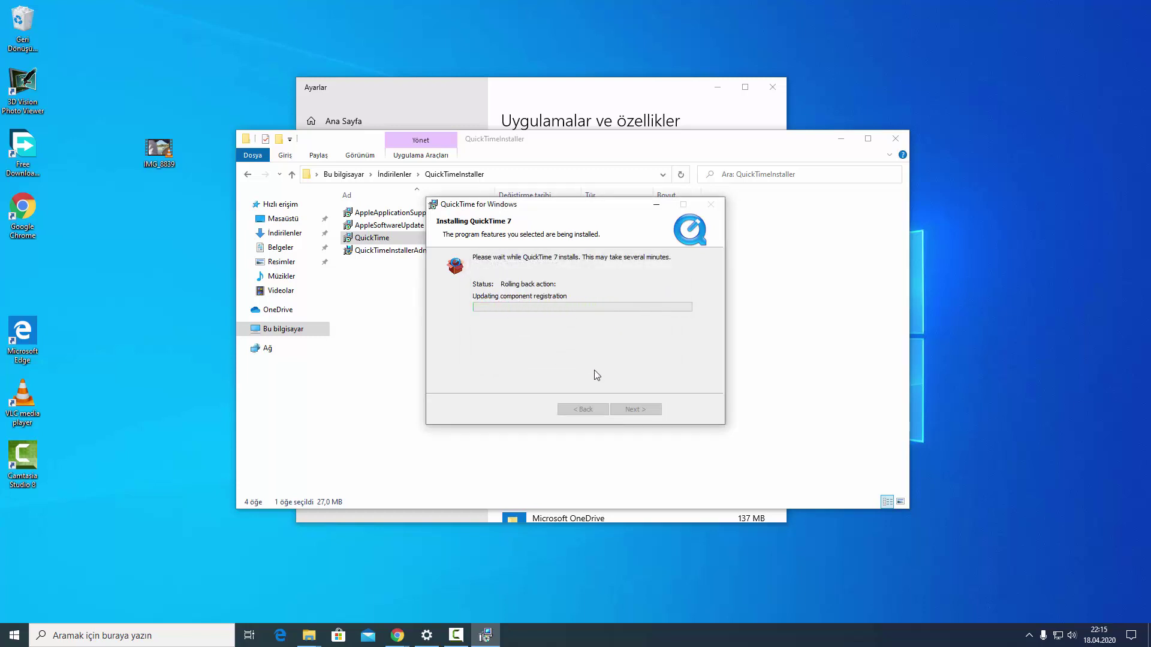
{"action": "left_click", "coordinate": [640, 411]}
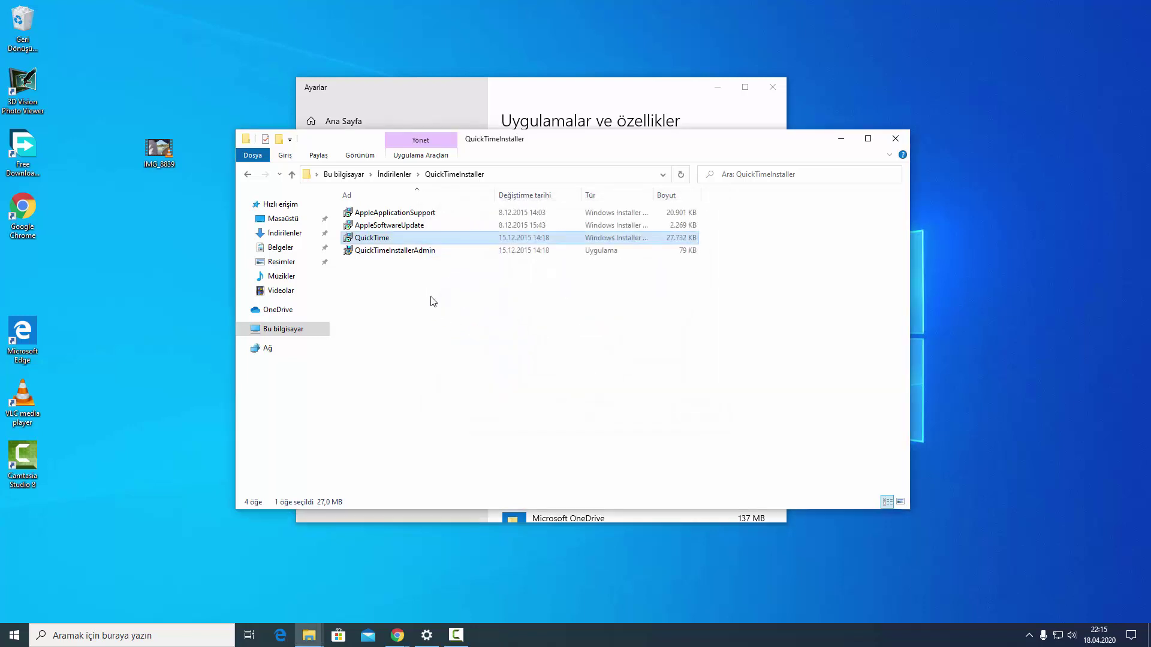
{"action": "left_click", "coordinate": [400, 254]}
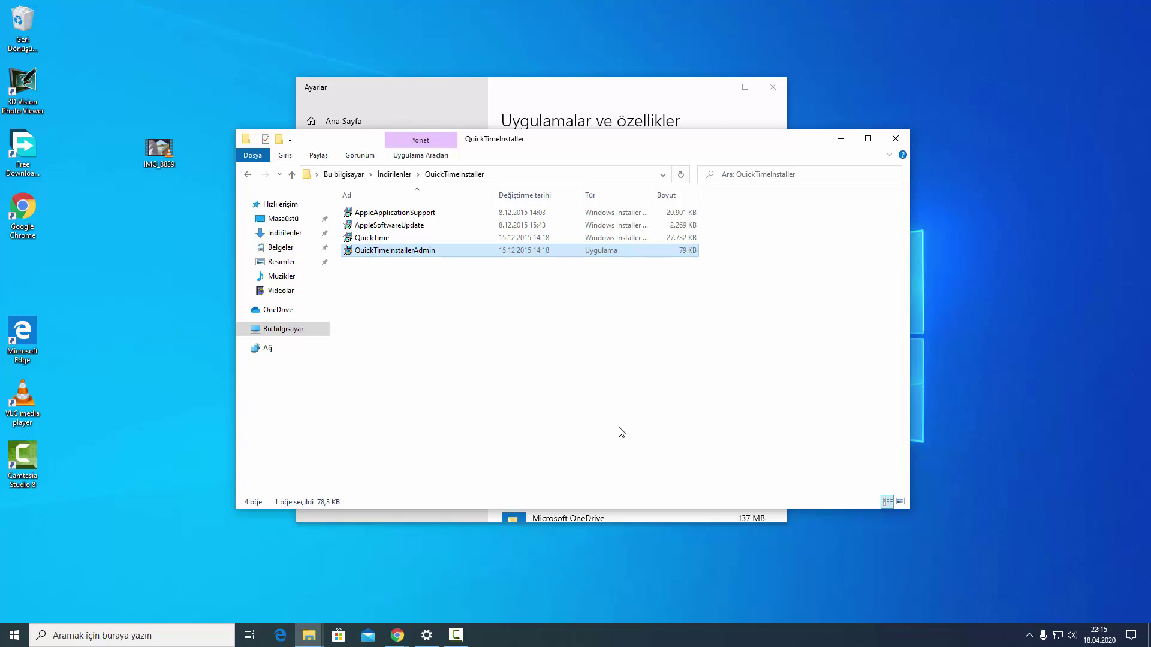
- Uninstall Apple Software Update from the installed apps list in Windows Settings
{"action": "left_click", "coordinate": [664, 525]}
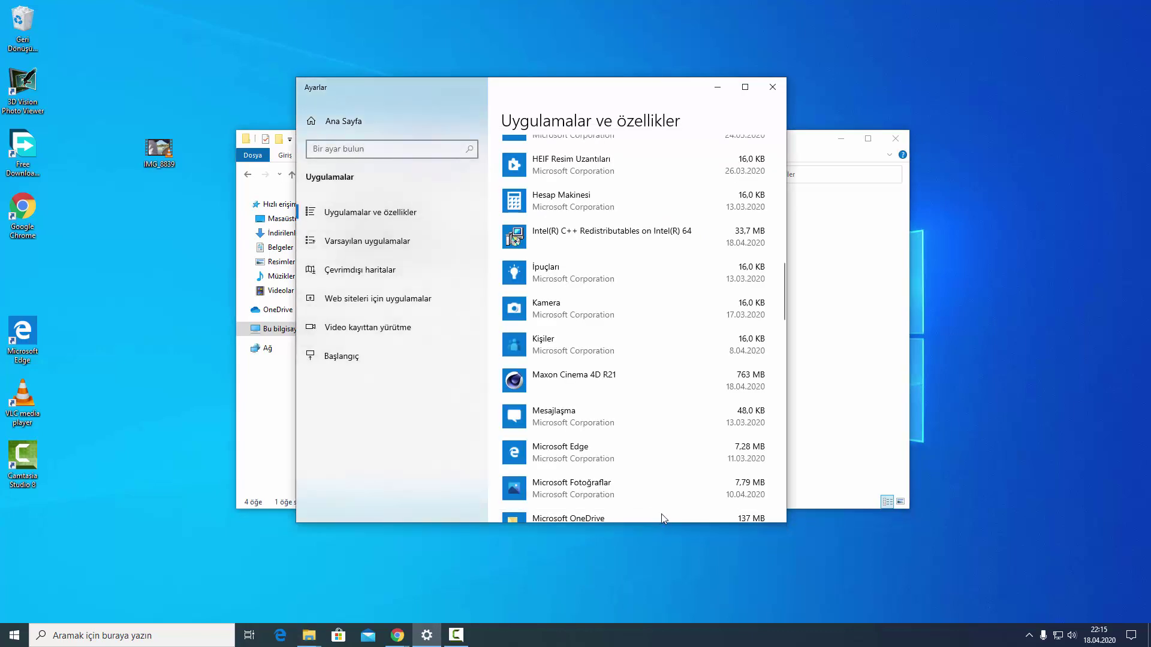
{"action": "scroll", "coordinate": [621, 332], "scroll_direction": "up", "scroll_amount": 10}
{"action": "left_click", "coordinate": [620, 335]}
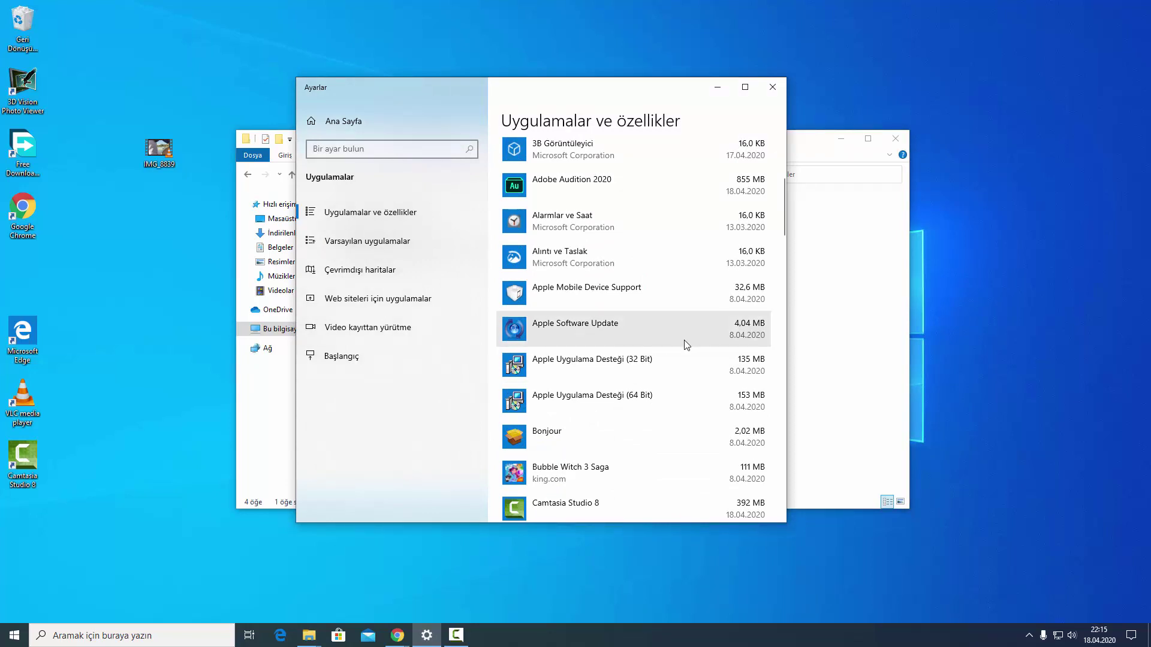
{"action": "left_click", "coordinate": [738, 379]}
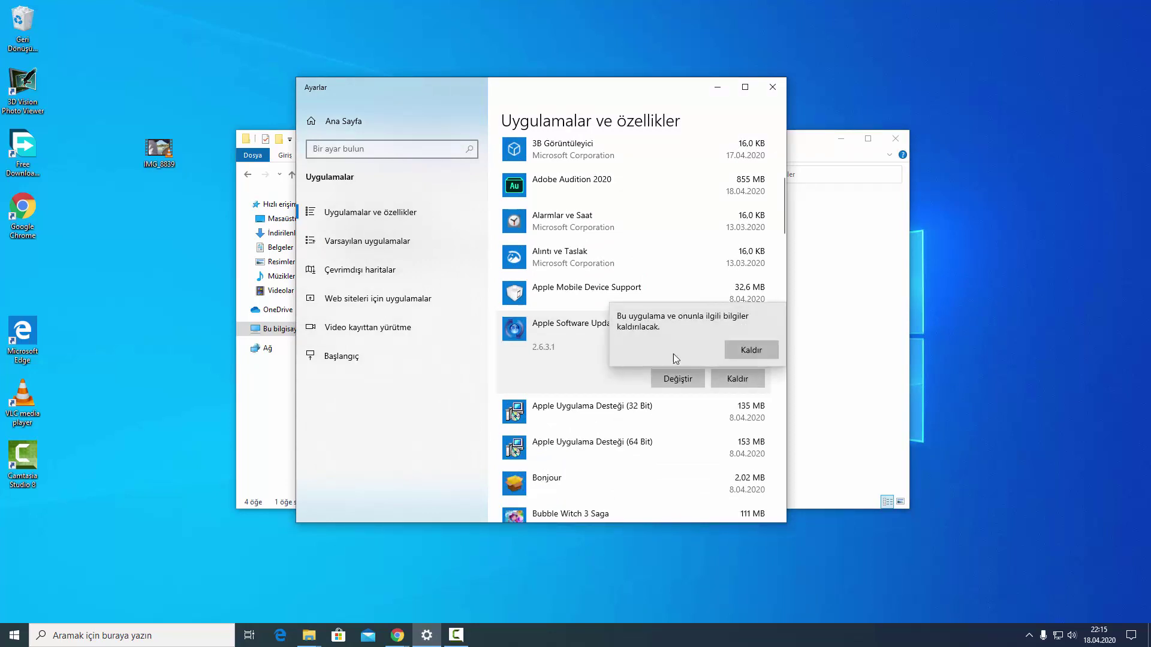
{"action": "left_click", "coordinate": [748, 351]}
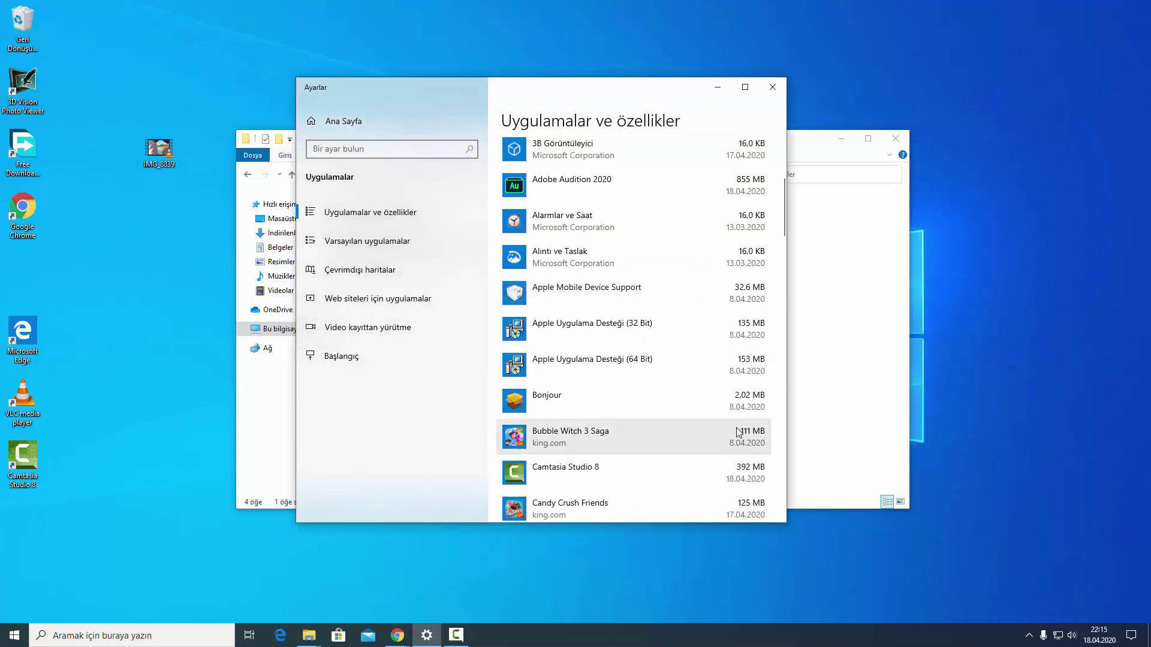
- Uninstall Apple Uygulama Desteği (32 Bit), choosing not to close the running applications
{"action": "left_click", "coordinate": [744, 335]}
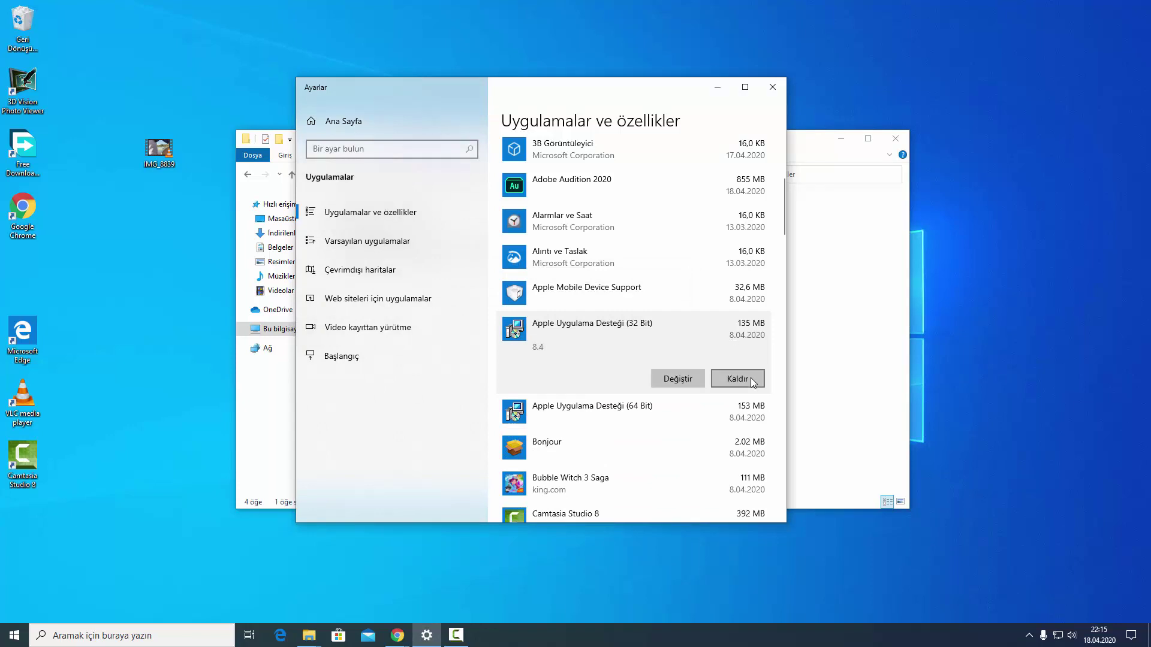
{"action": "left_click", "coordinate": [747, 379]}
{"action": "left_click", "coordinate": [754, 353]}
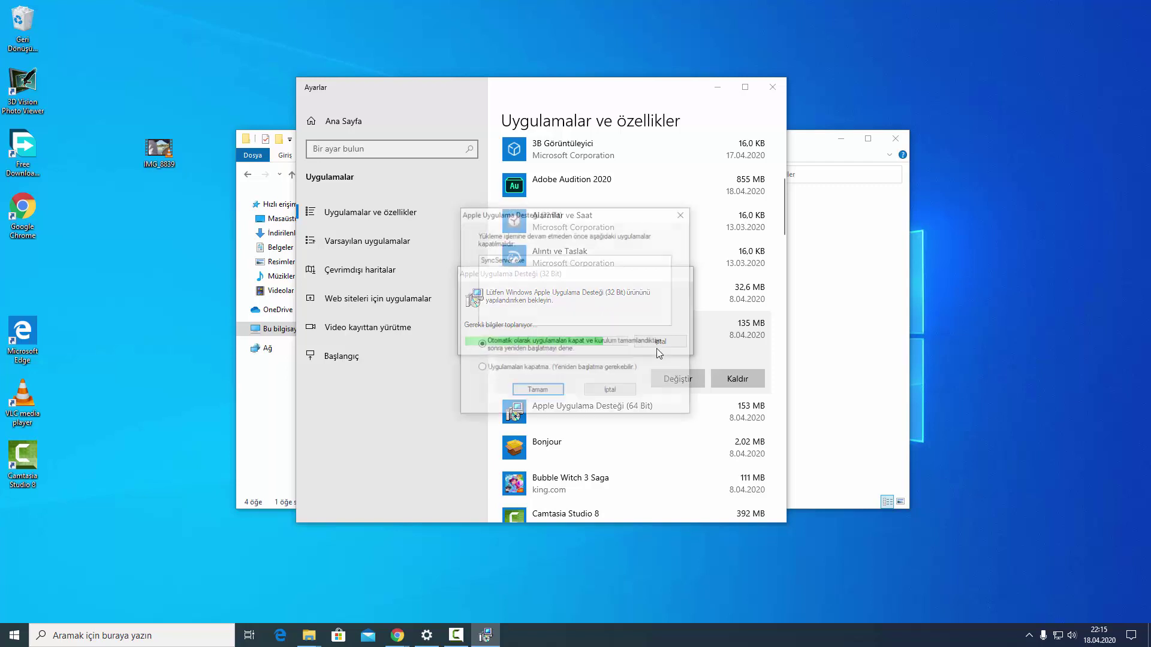
{"action": "left_click", "coordinate": [480, 369]}
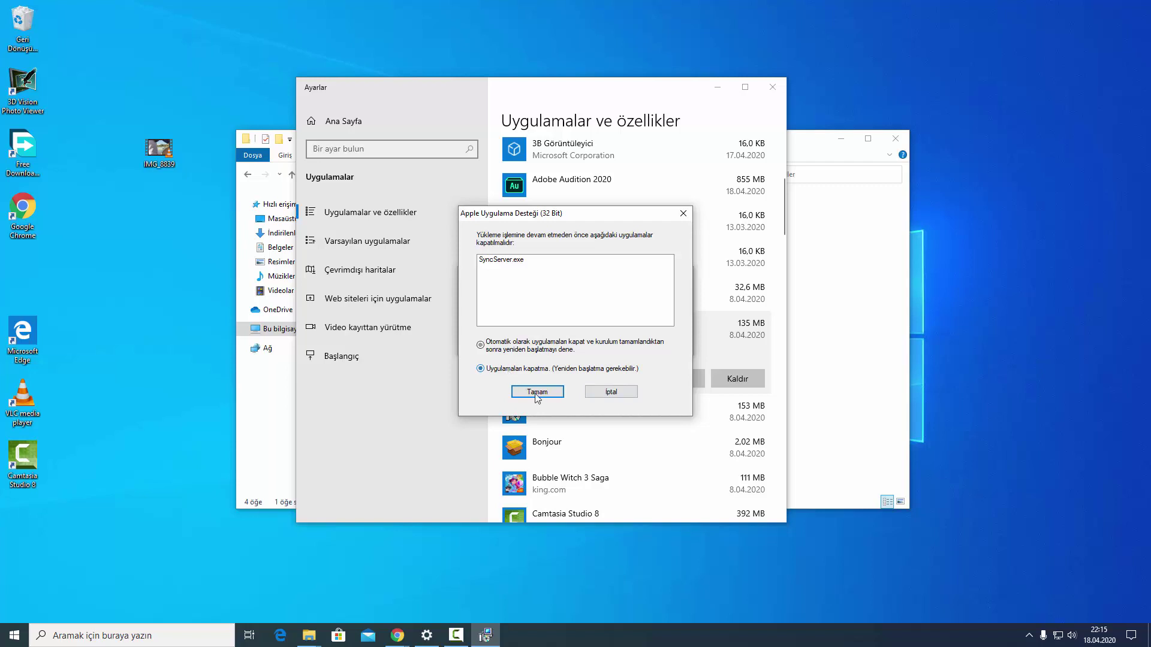
{"action": "left_click", "coordinate": [540, 392]}
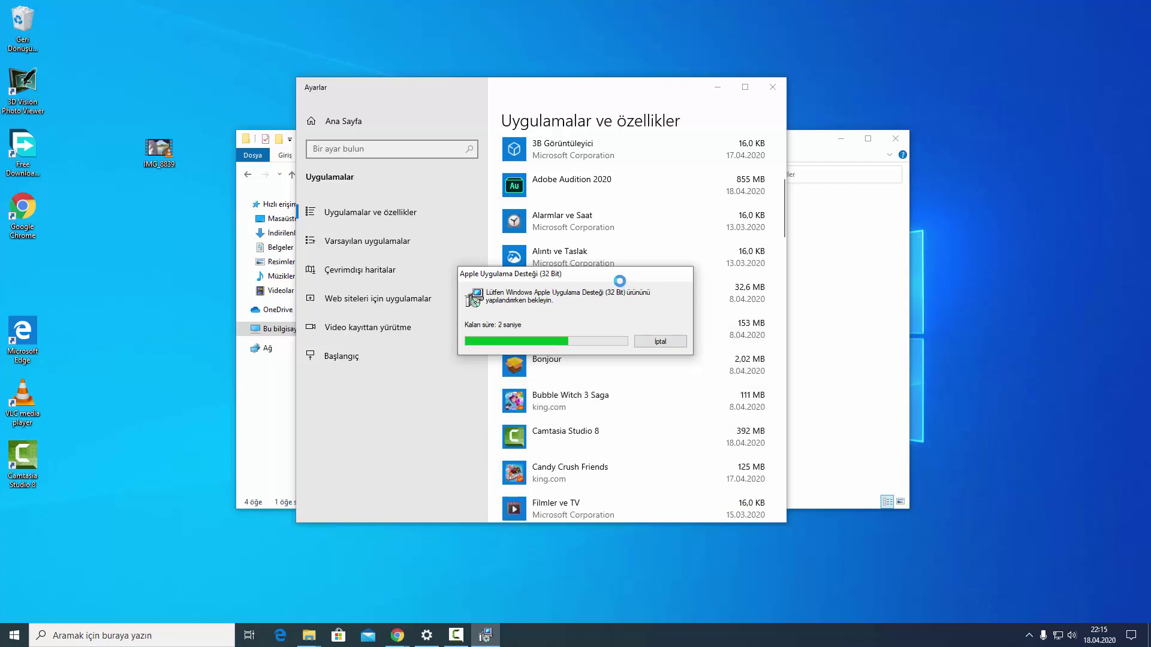
- Uninstall Apple Uygulama Desteği (64 Bit) and close the Settings window
{"action": "left_click_drag", "start_coordinate": [611, 270], "coordinate": [292, 307]}
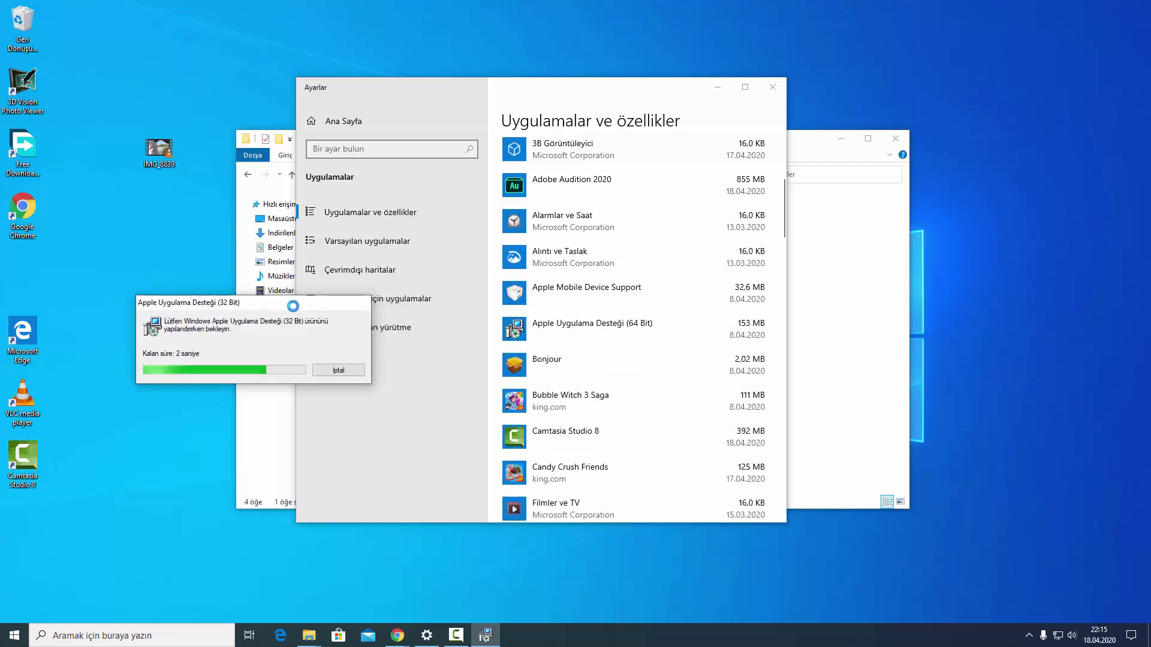
{"action": "left_click", "coordinate": [671, 333]}
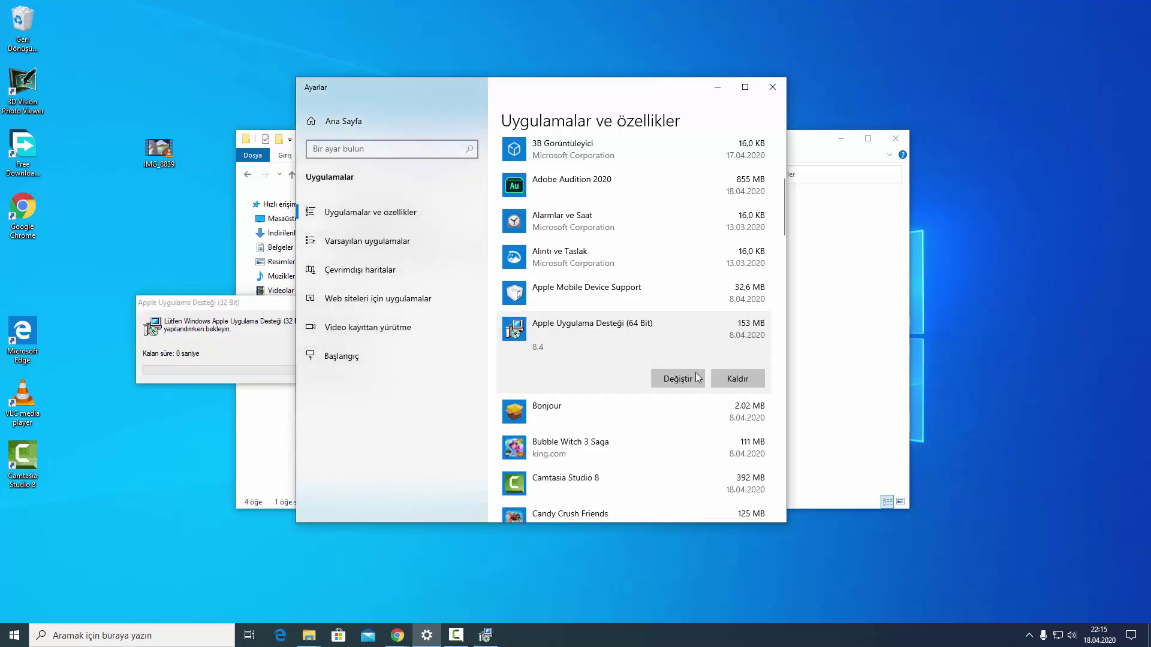
{"action": "left_click", "coordinate": [732, 380]}
{"action": "left_click", "coordinate": [754, 352]}
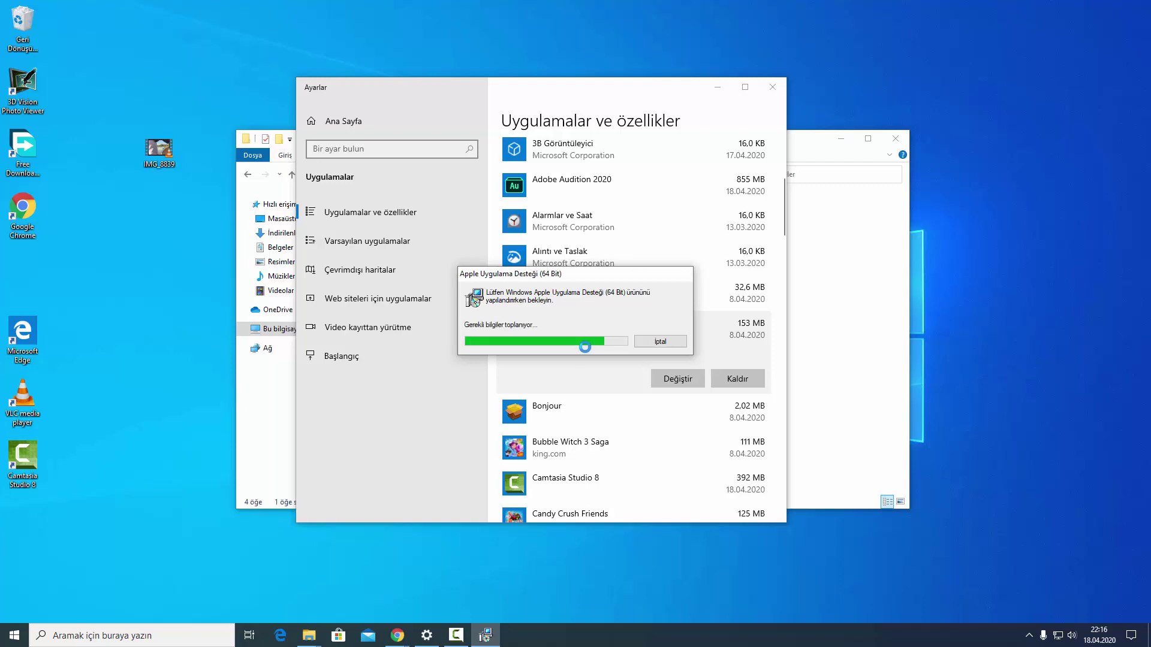
{"action": "left_click", "coordinate": [547, 393]}
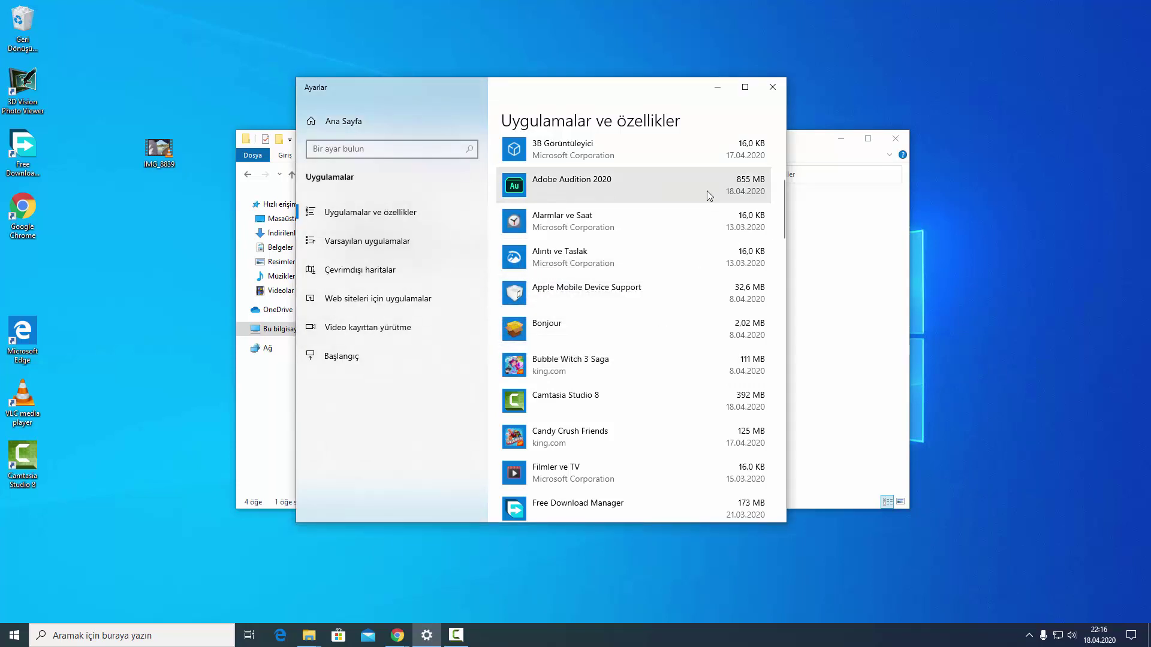
{"action": "left_click", "coordinate": [773, 88]}
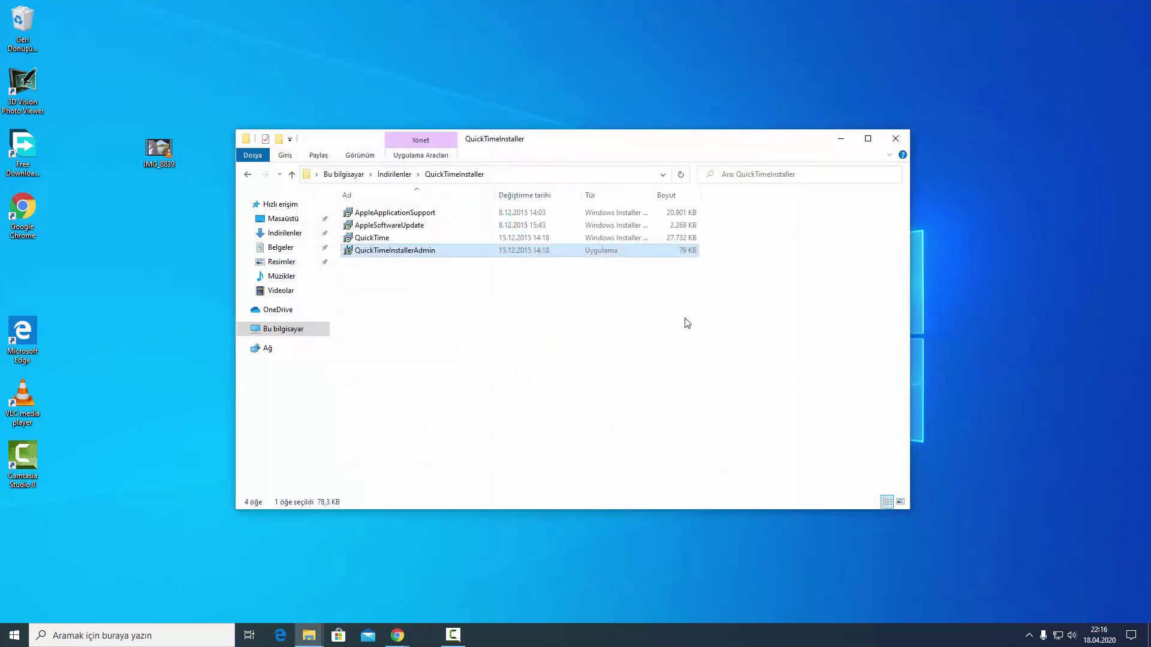
- Start the installation from the QuickTime package in the QuickTimeInstaller folder and choose the Custom setup type
{"action": "left_click", "coordinate": [373, 238]}
{"action": "right_click", "coordinate": [373, 240]}
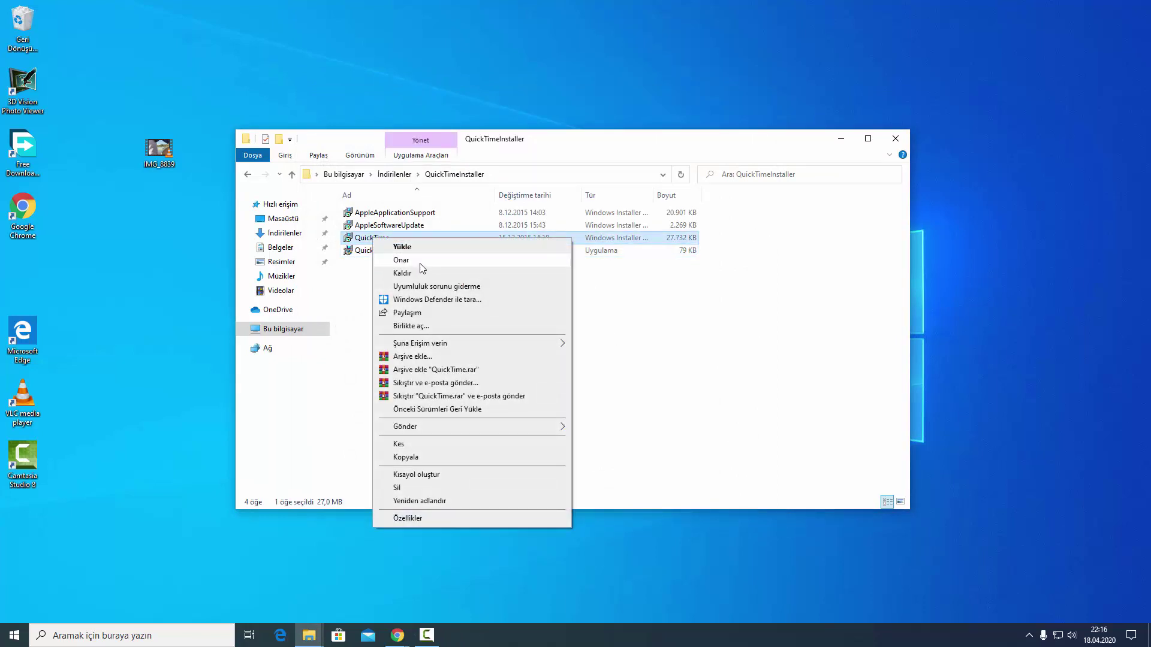
{"action": "left_click", "coordinate": [414, 250]}
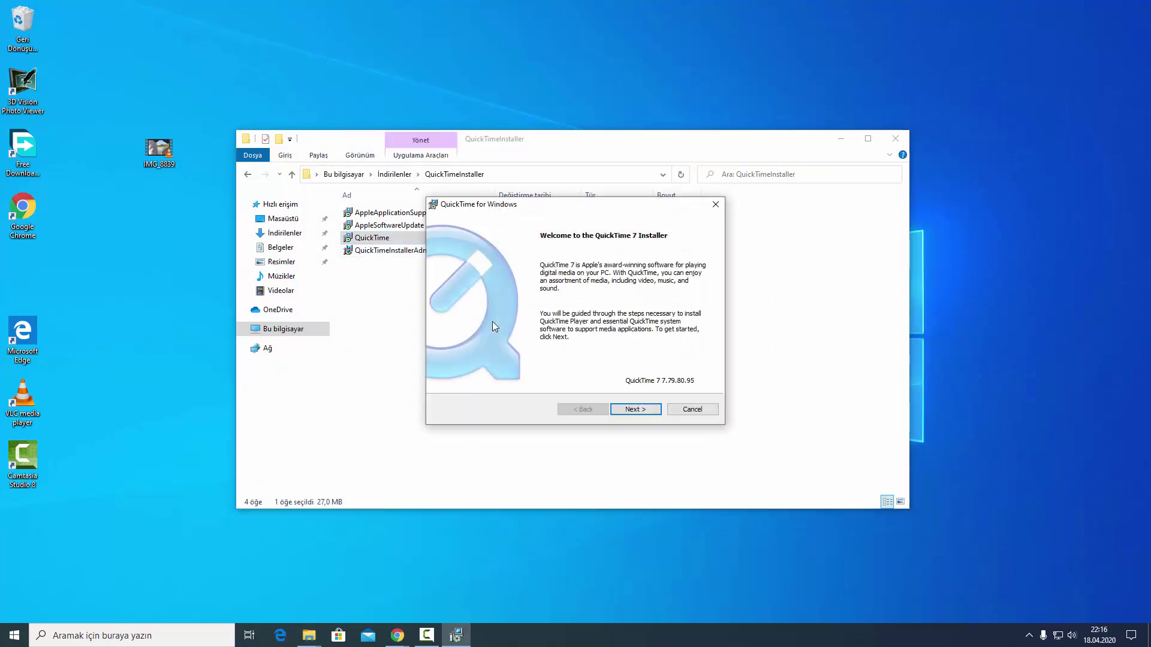
{"action": "left_click", "coordinate": [646, 414]}
{"action": "left_click", "coordinate": [647, 409]}
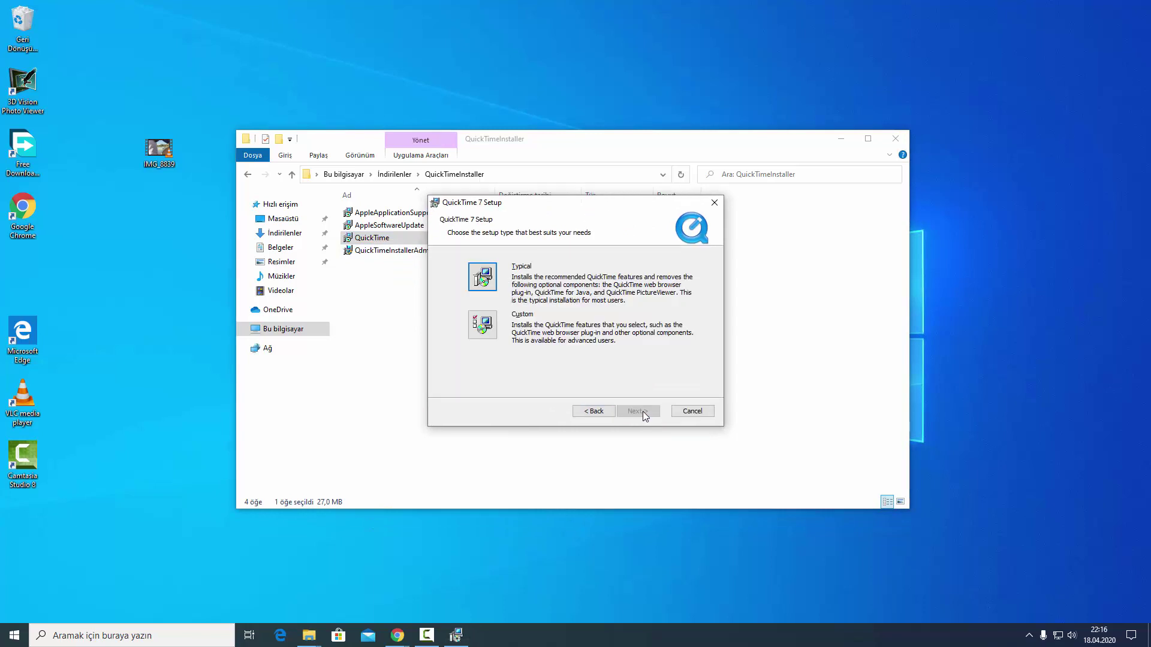
{"action": "left_click", "coordinate": [484, 300]}
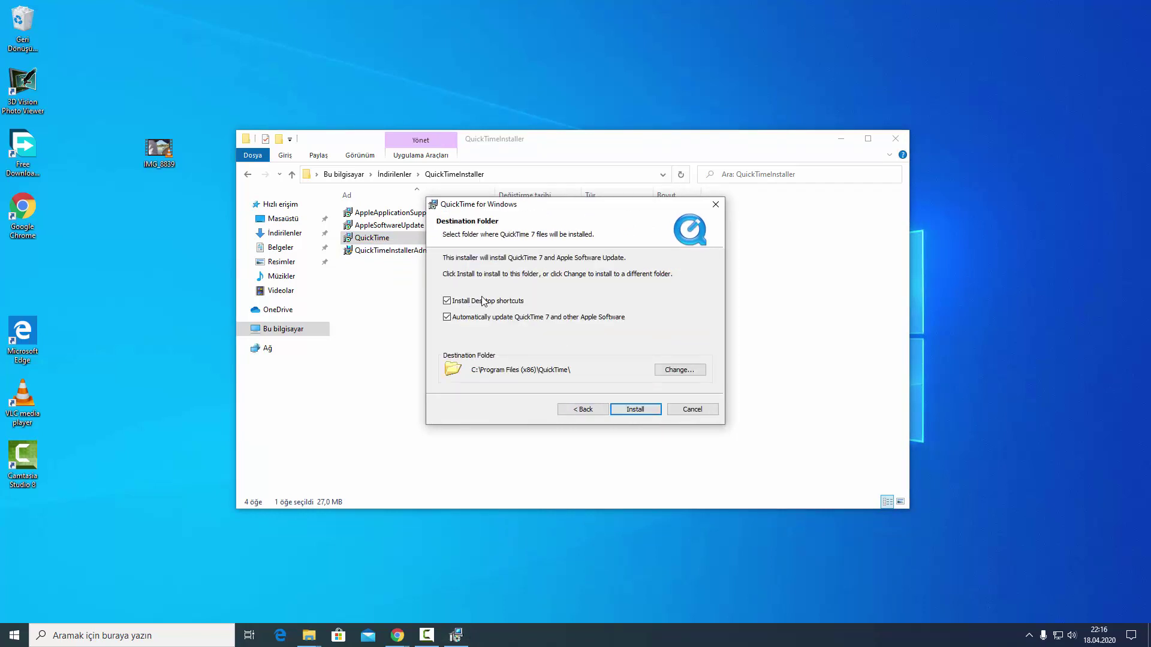
{"action": "left_click", "coordinate": [570, 410]}
{"action": "left_click", "coordinate": [488, 330]}
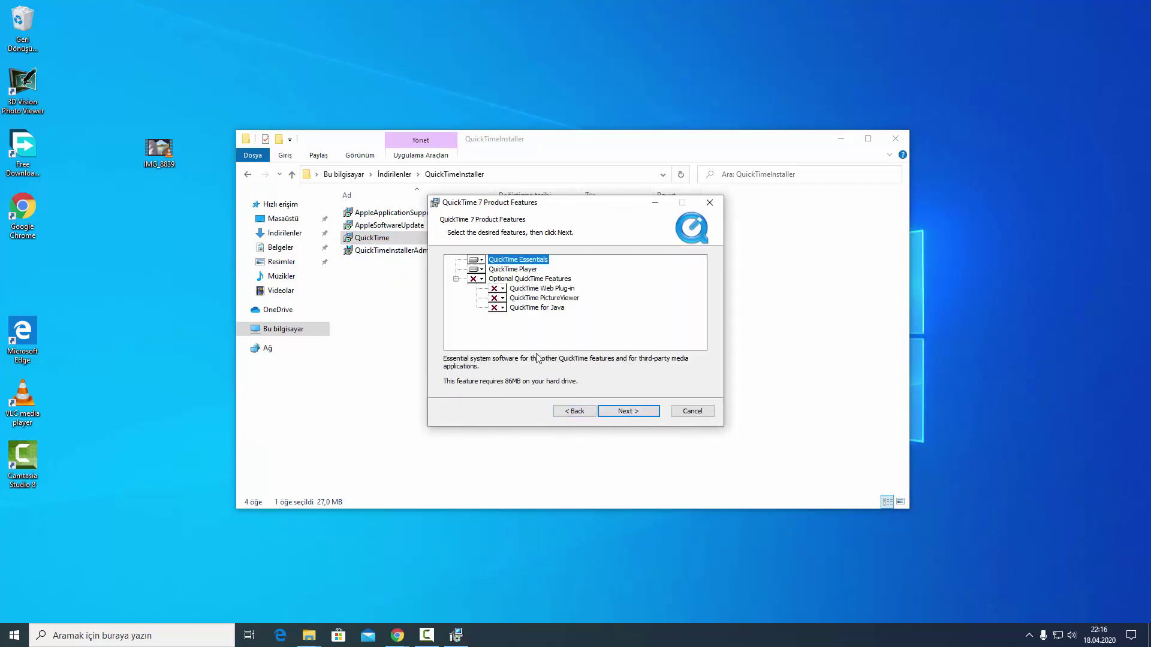
- Install QuickTime 7 with the default features and desktop shortcuts but without automatic updates, then finish setup and close the installer folder
{"action": "left_click", "coordinate": [479, 262]}
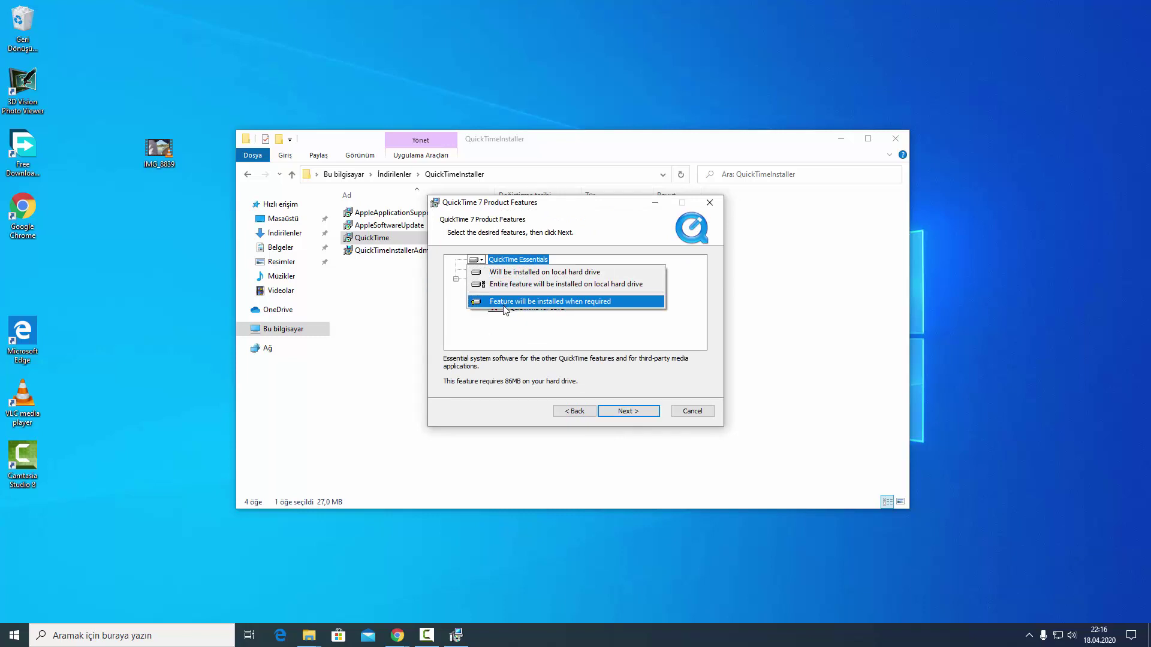
{"action": "left_click", "coordinate": [619, 344]}
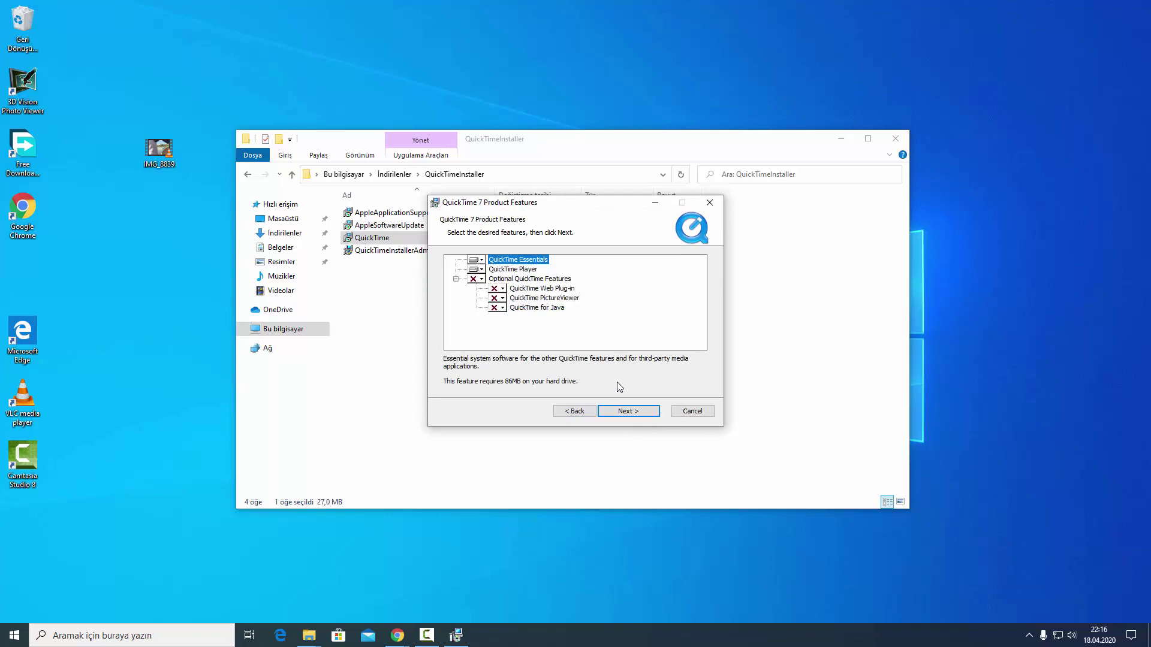
{"action": "left_click", "coordinate": [630, 412]}
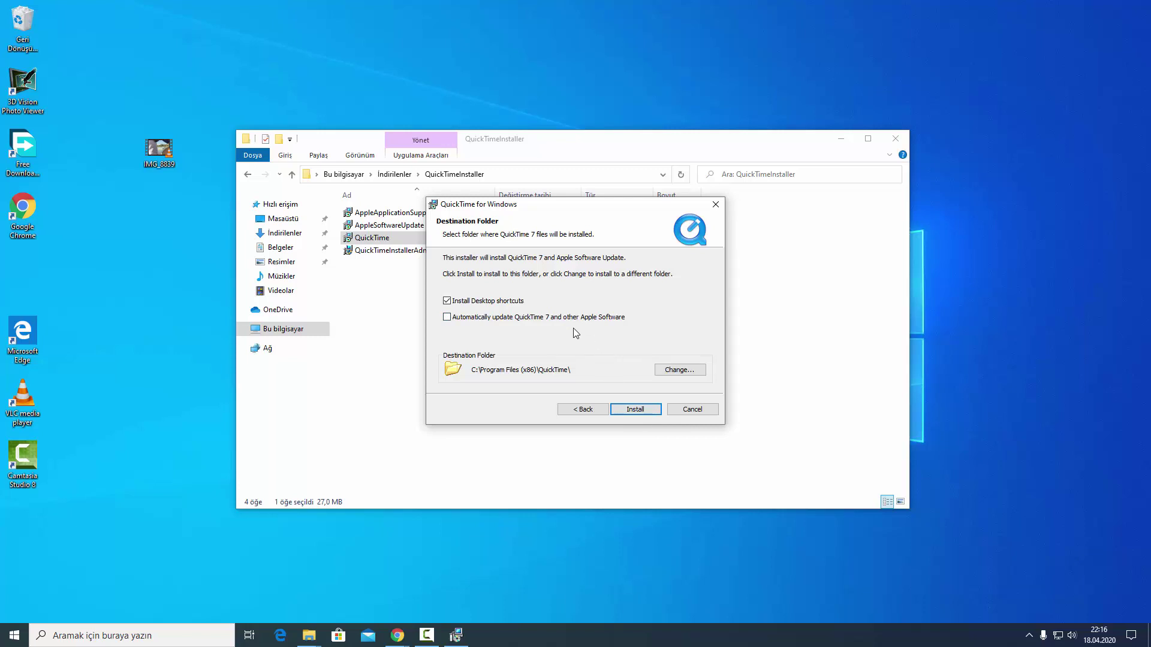
{"action": "left_click", "coordinate": [635, 411]}
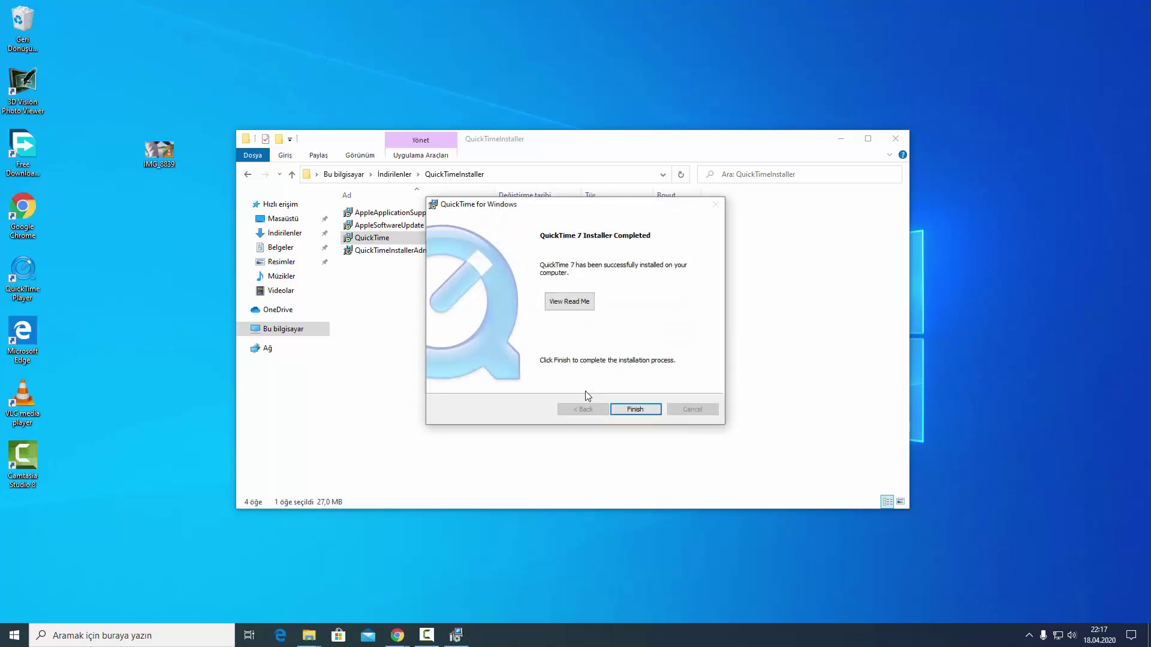
{"action": "left_click", "coordinate": [640, 410]}
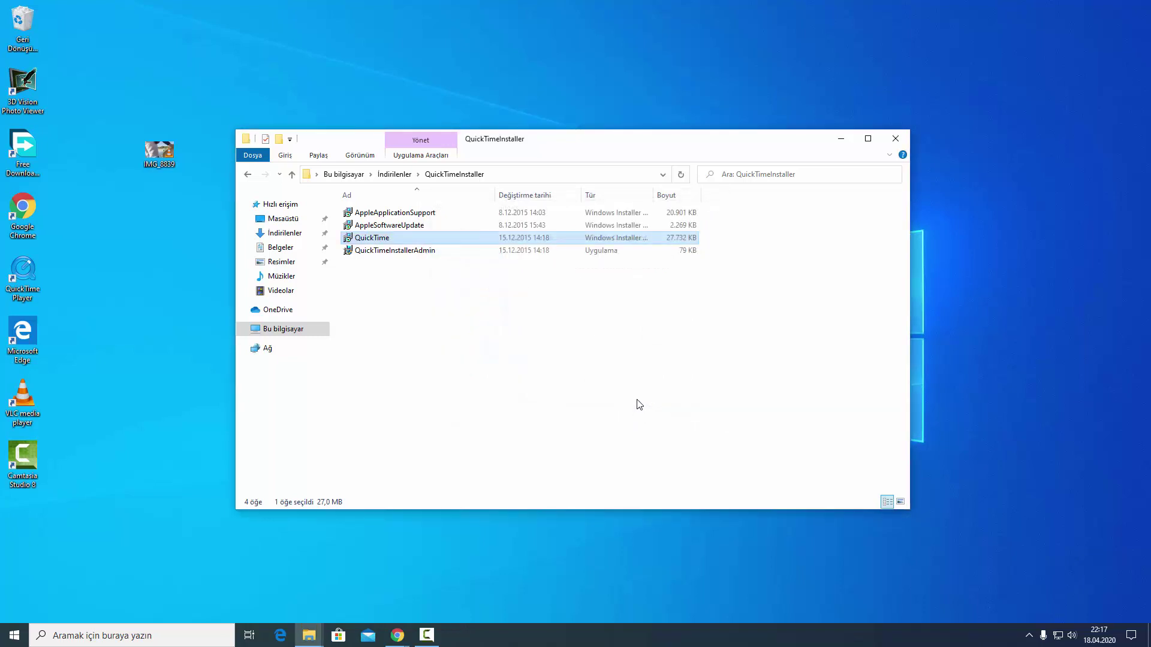
{"action": "left_click", "coordinate": [601, 385]}
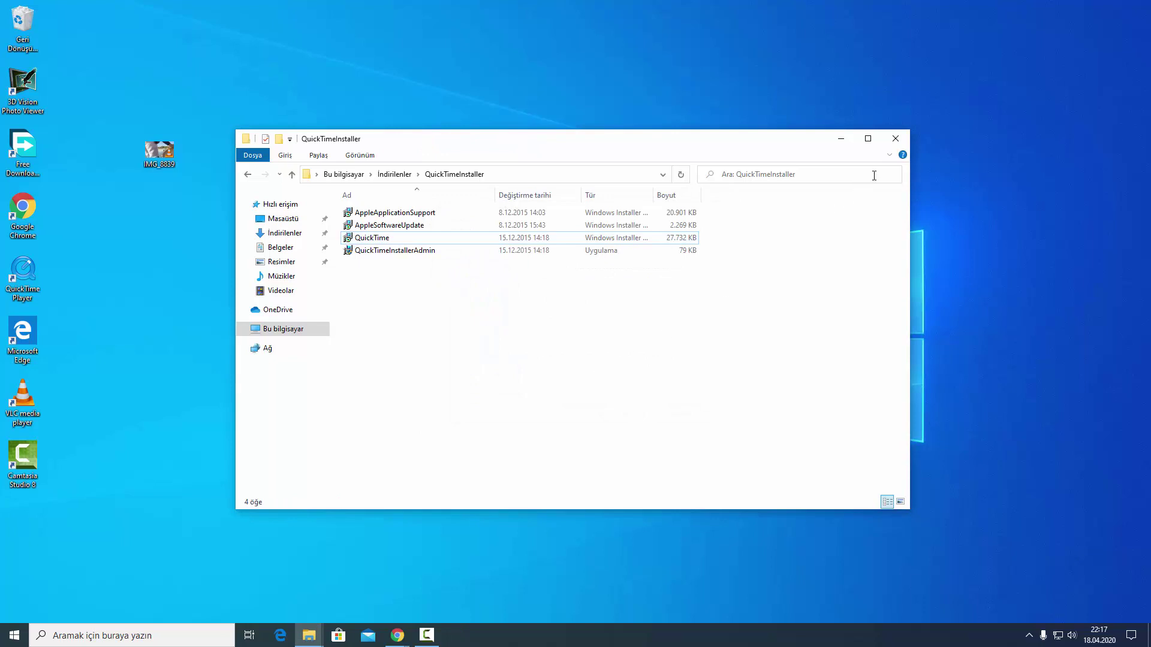
{"action": "left_click", "coordinate": [895, 138]}
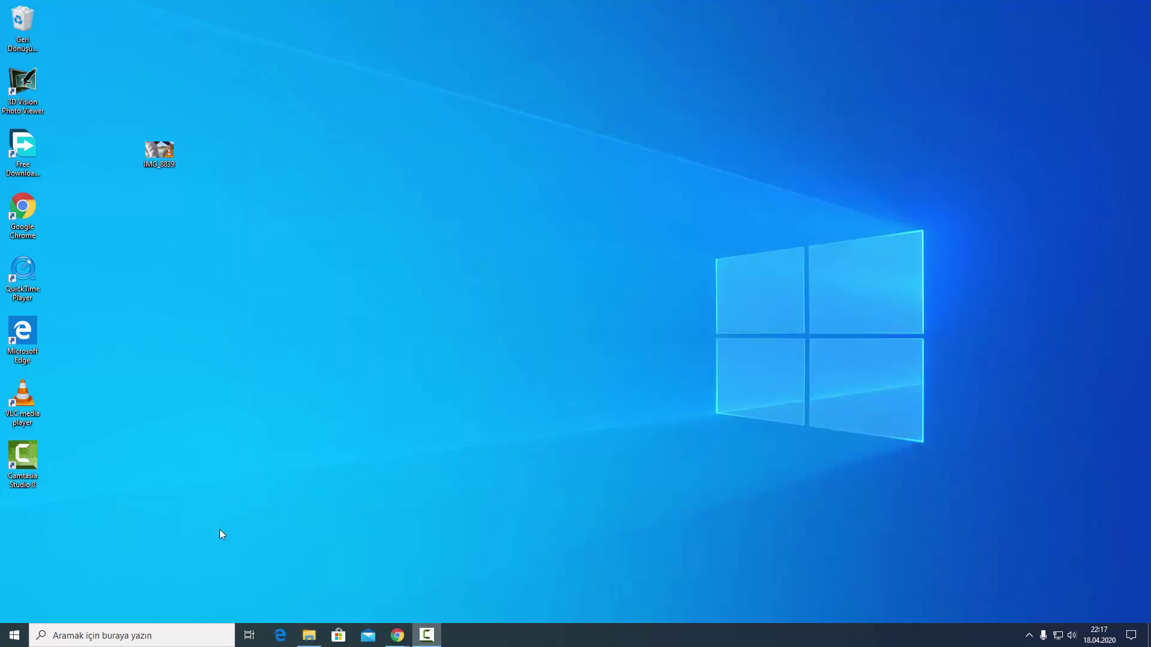